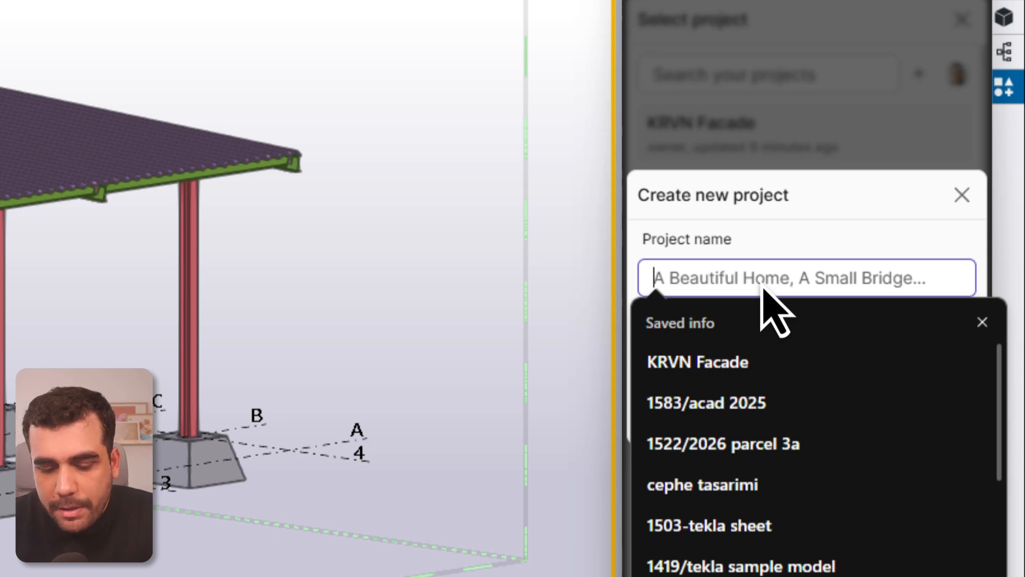
Create a new Speckle project named "Simple Shed"
type("Simpl")
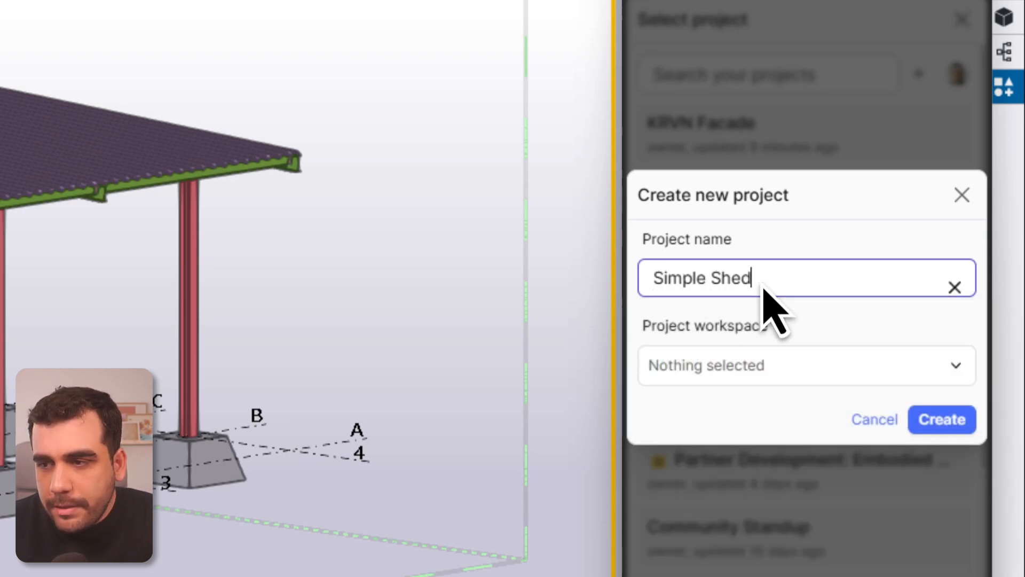
type("e Shed")
left_click(949, 431)
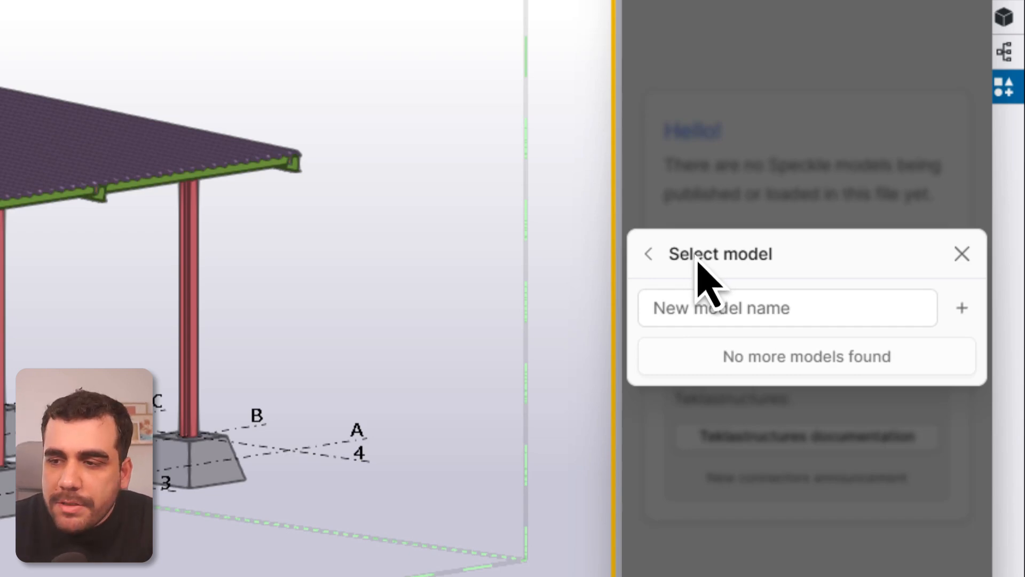
Create a new model named "structural model" in the Simple Shed project
left_click(961, 308)
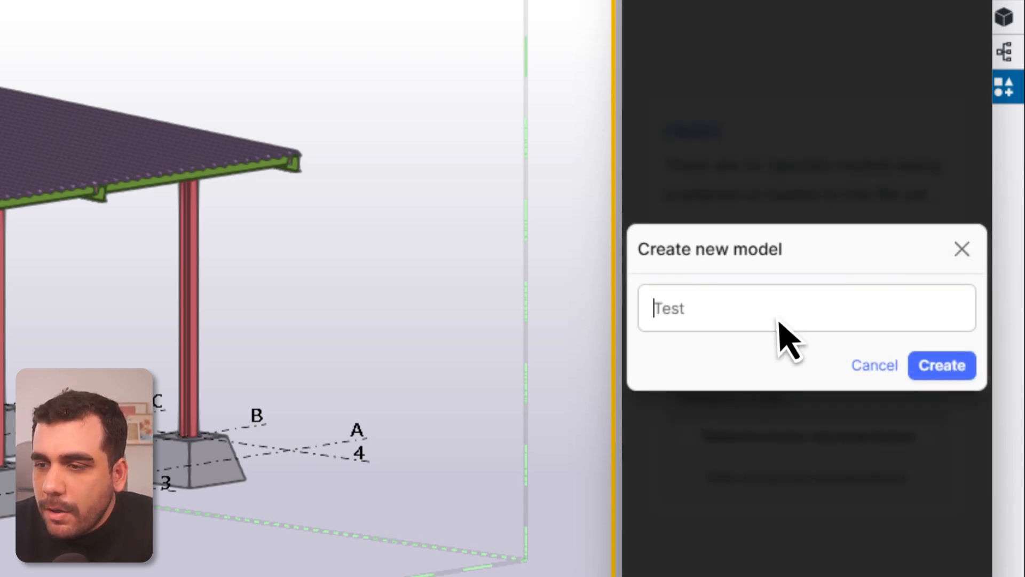
left_click(780, 322)
type("structural")
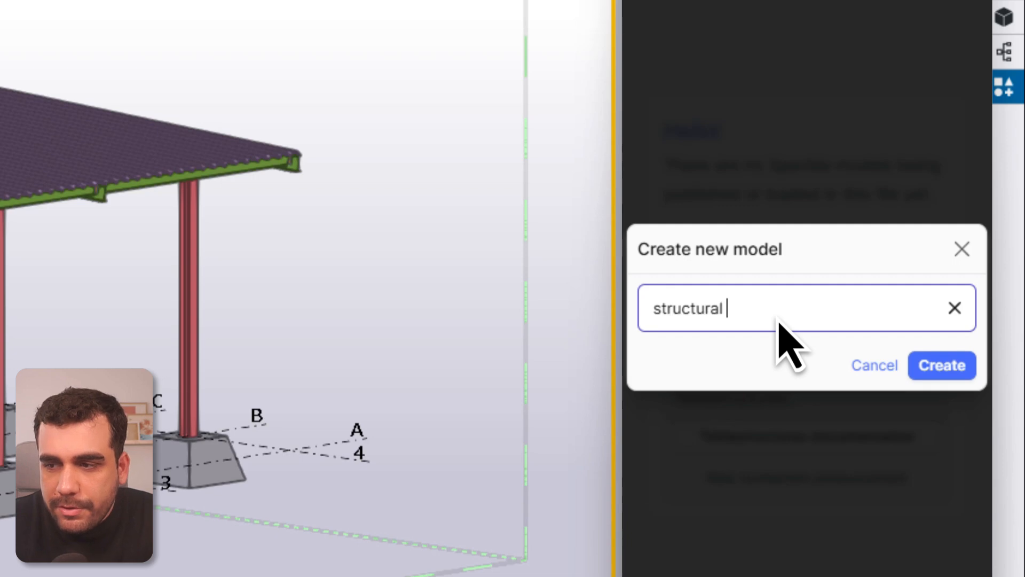
type(" model")
left_click(944, 368)
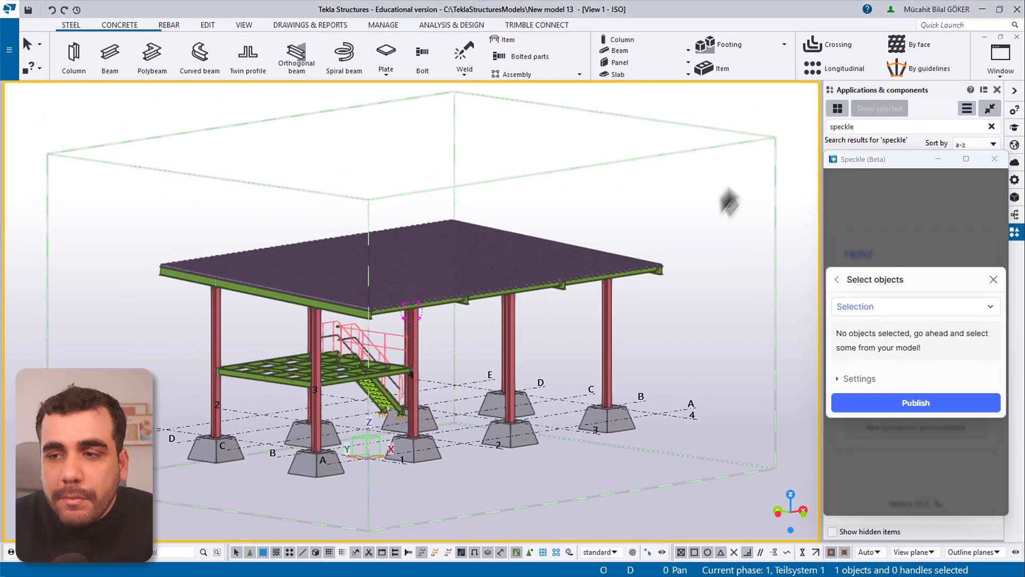
Publish all objects of the shed structure to Speckle and open the published version in the browser
left_click_drag(739, 165, 124, 491)
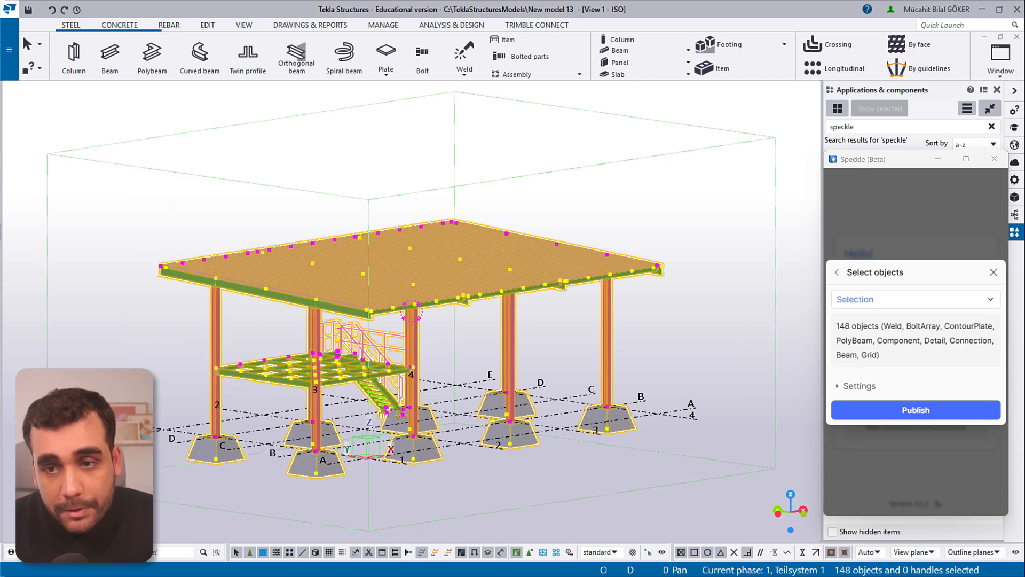
left_click(910, 409)
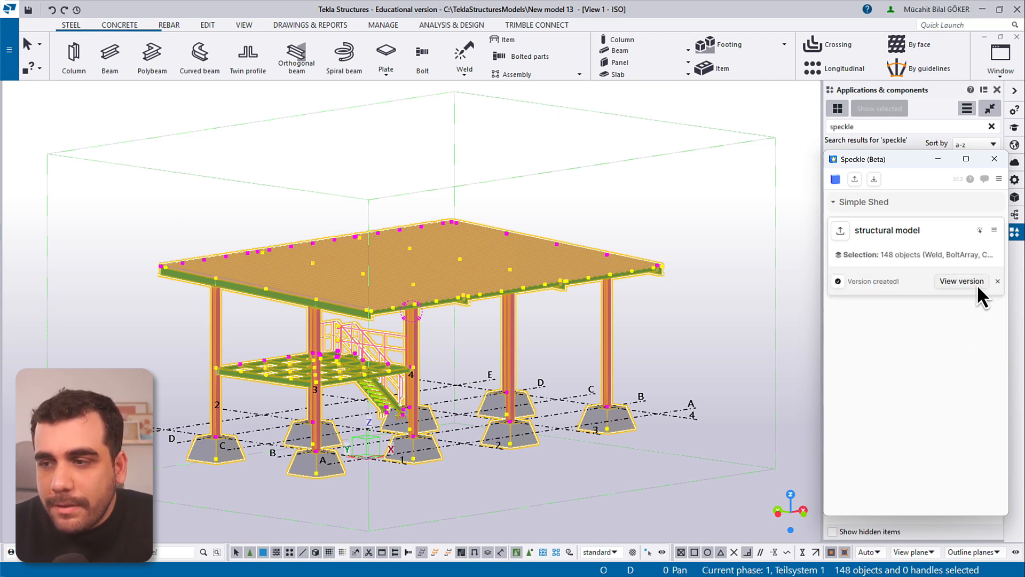
left_click(978, 291)
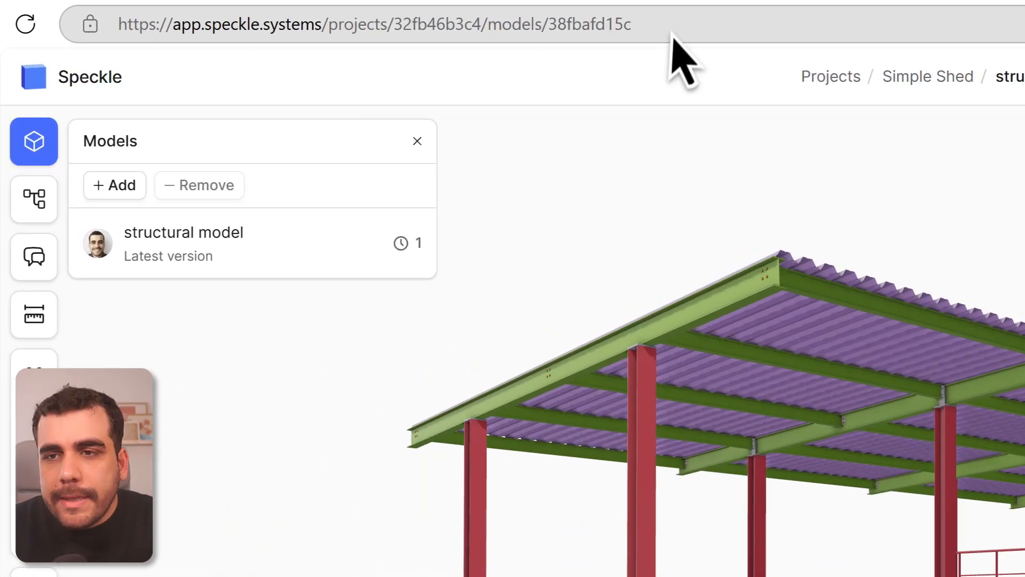
Copy the share link of the published structural model
left_click(367, 16)
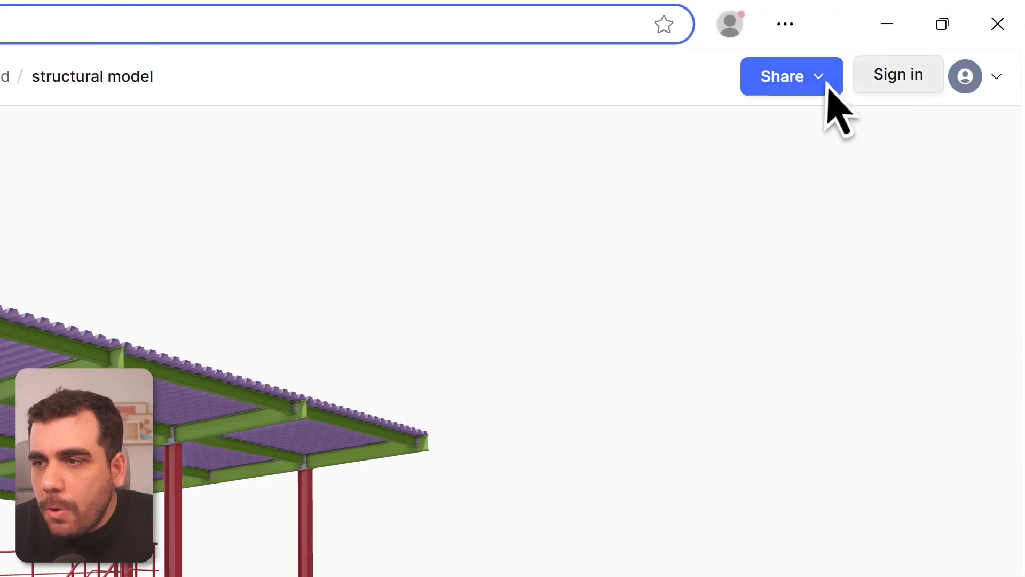
left_click(824, 88)
left_click(763, 140)
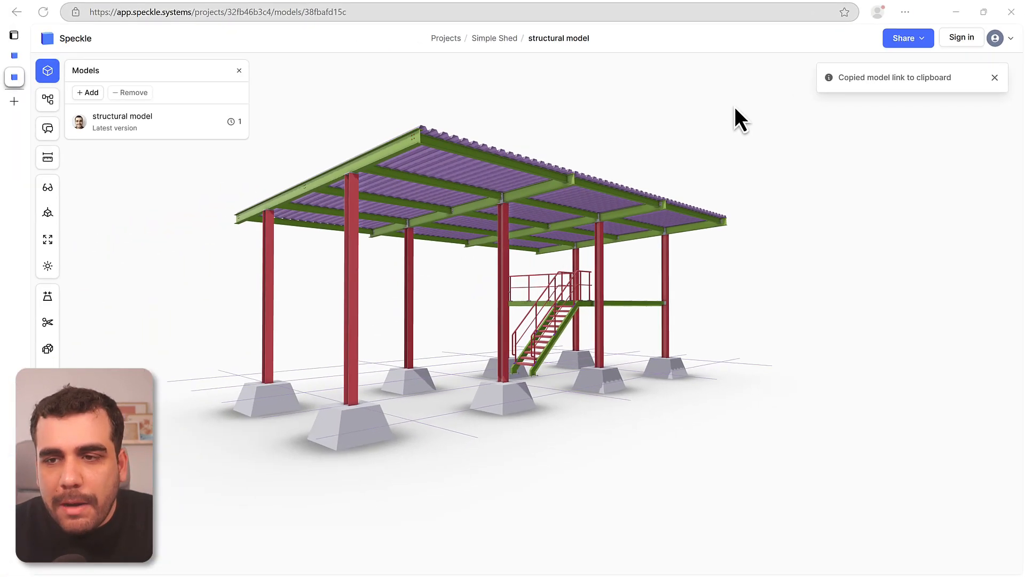
Switch to Power BI Desktop and start a data import with the Connect to Speckle (Custom) connector, accepting the third-party service notice
key("alt+Tab")
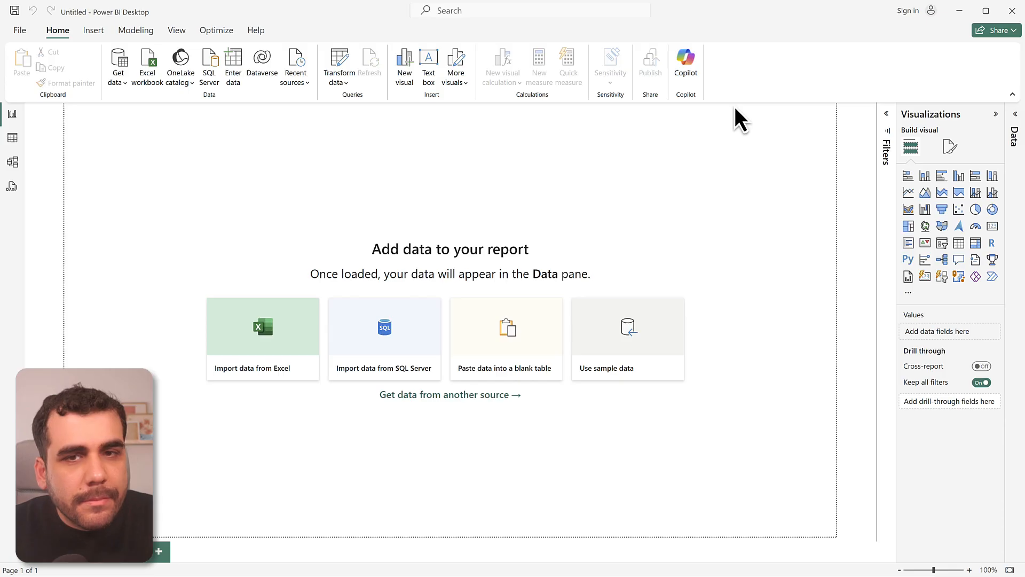
left_click(116, 60)
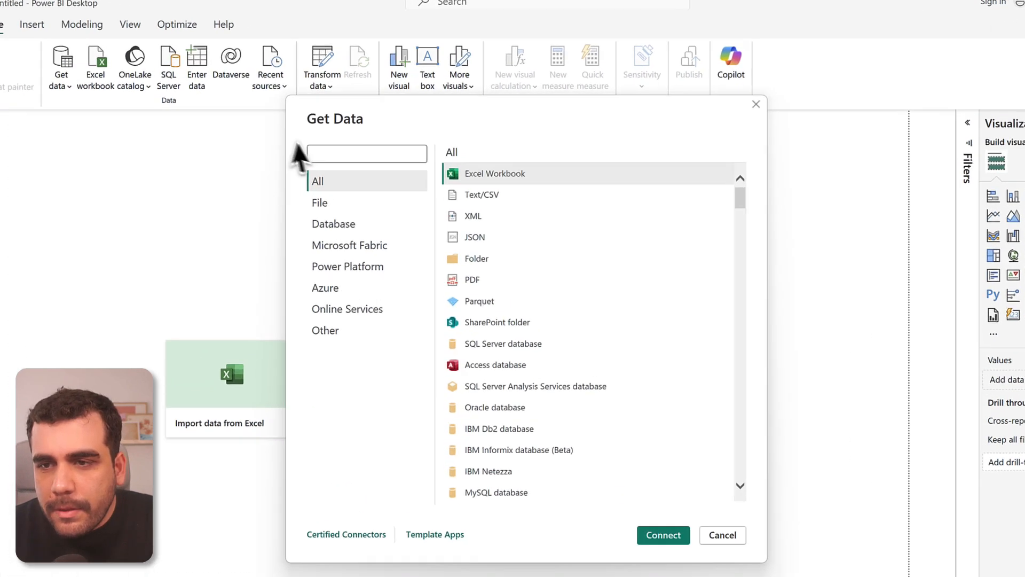
type("s")
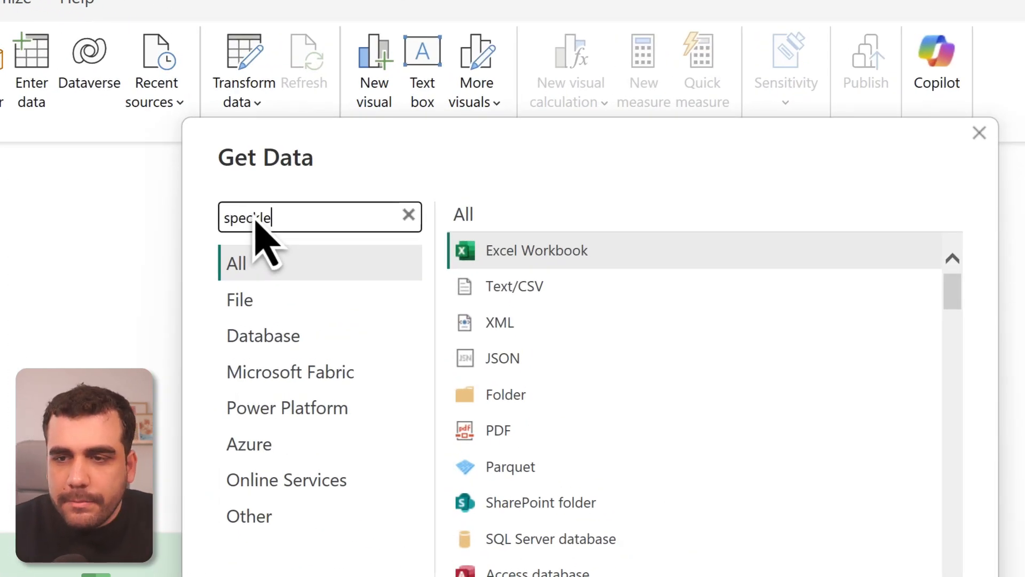
type("peckle")
left_click(590, 261)
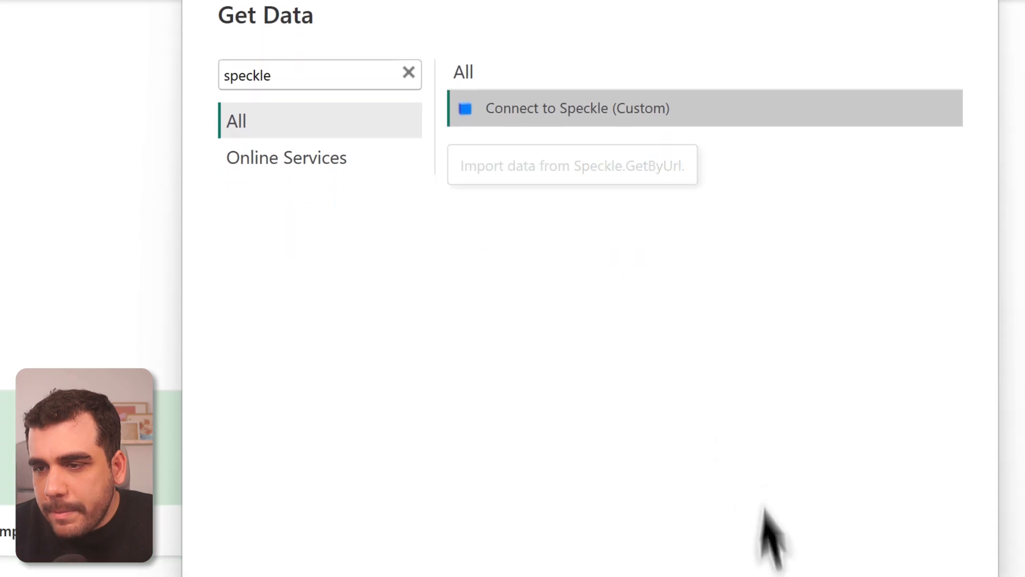
left_click(820, 487)
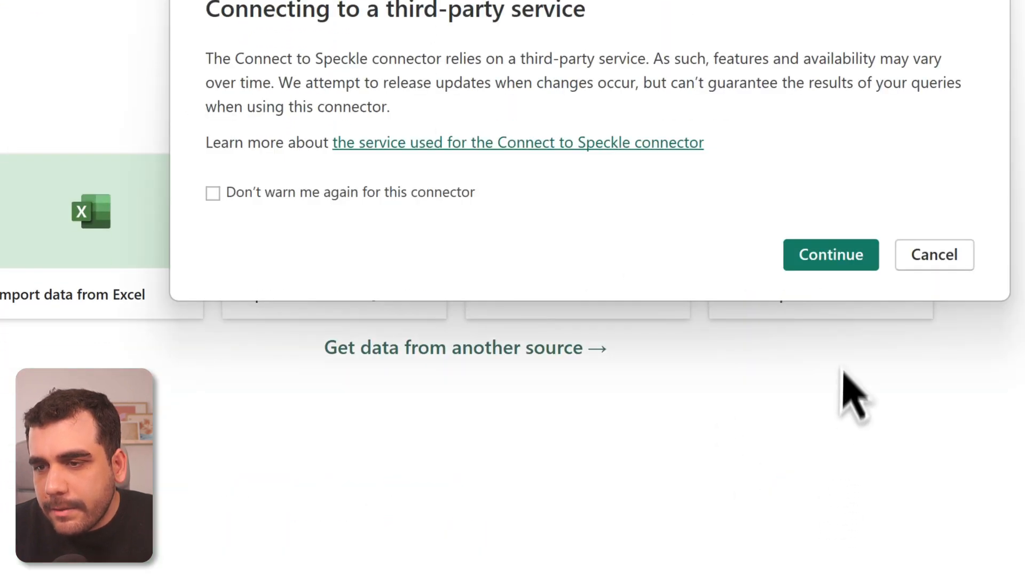
left_click(836, 259)
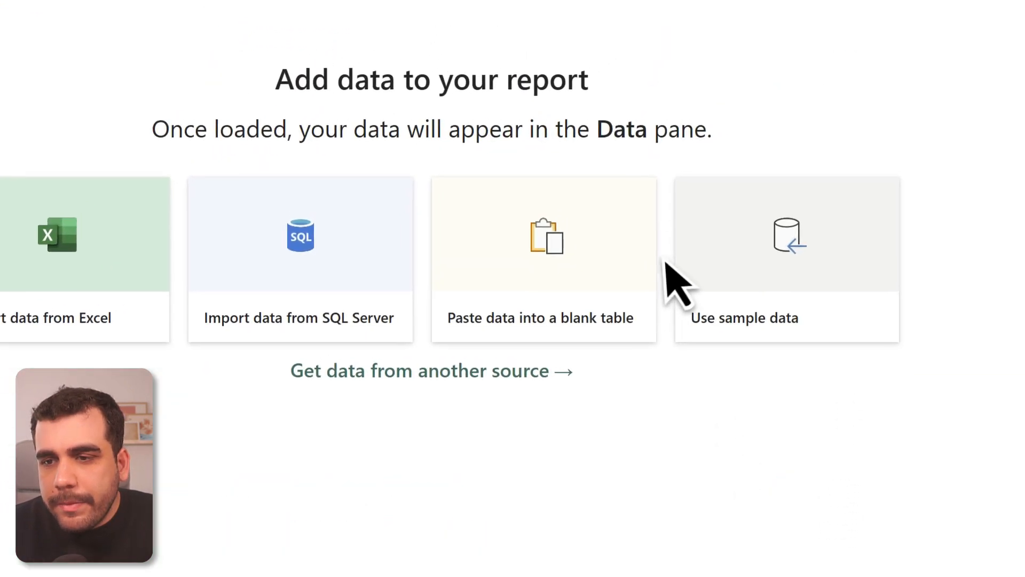
Connect to the copied Speckle model URL, signing in with the Speckle Account option
key("ctrl+v")
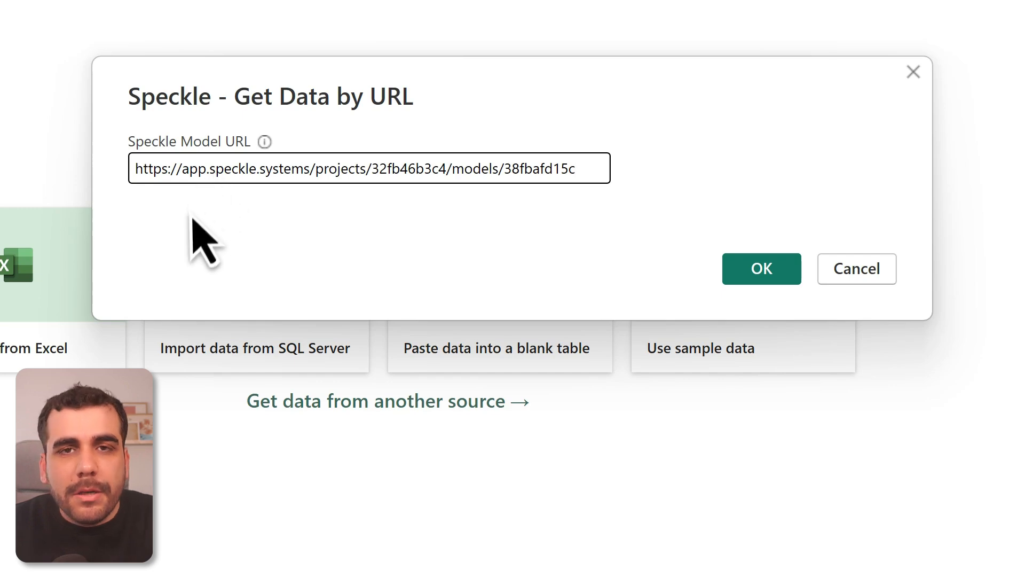
left_click(780, 270)
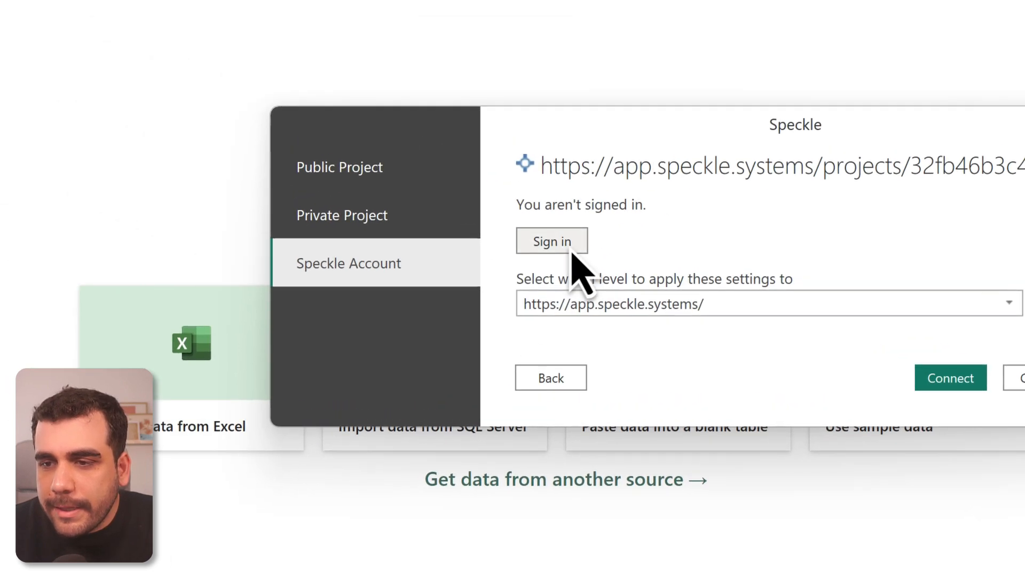
left_click(395, 170)
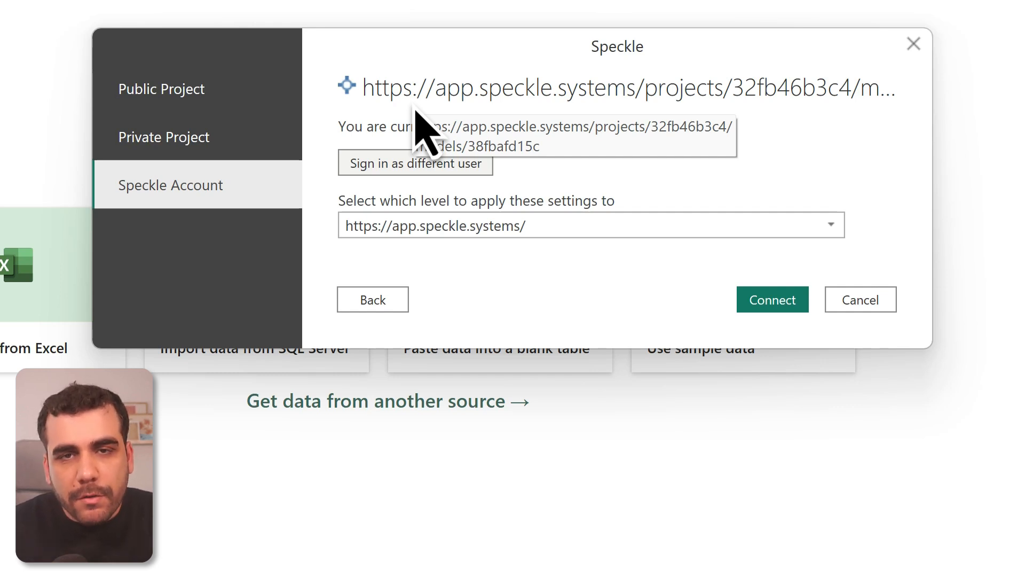
left_click(781, 305)
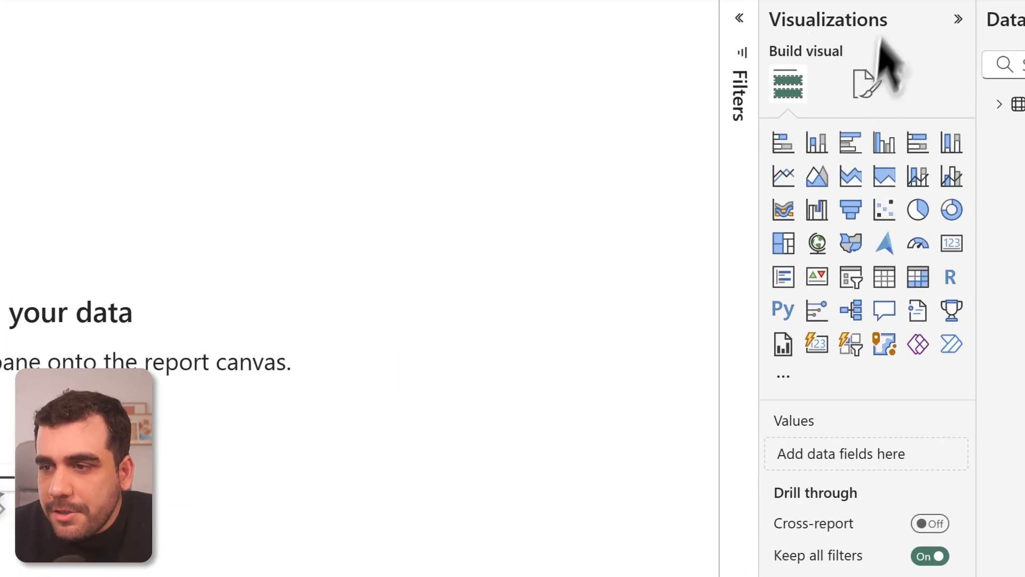
Import the custom visual file "Speckle Power BI 3D Visual.pbiviz" from the Custom Visuals folder into the report
left_click(790, 378)
left_click(899, 444)
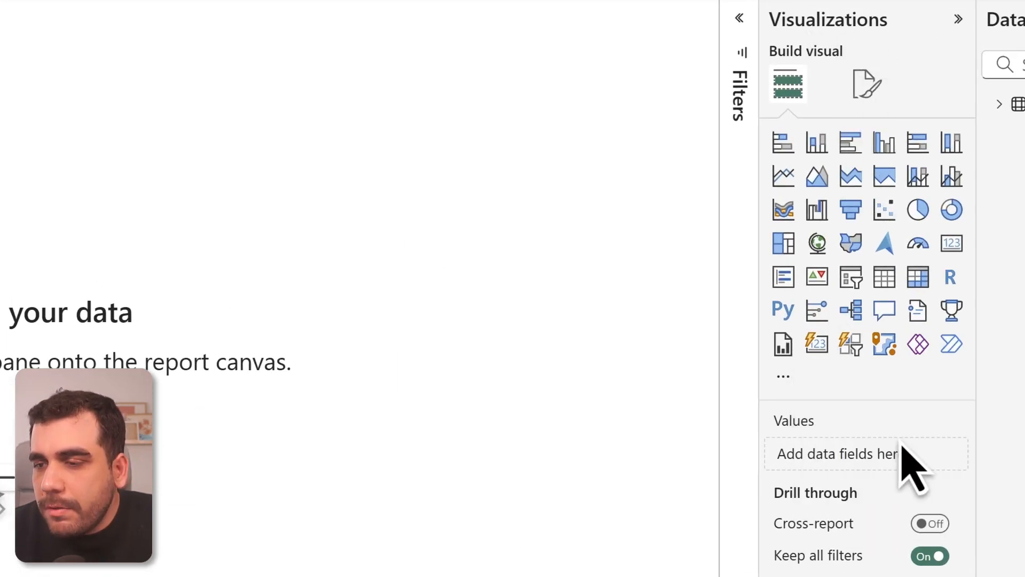
left_click(559, 468)
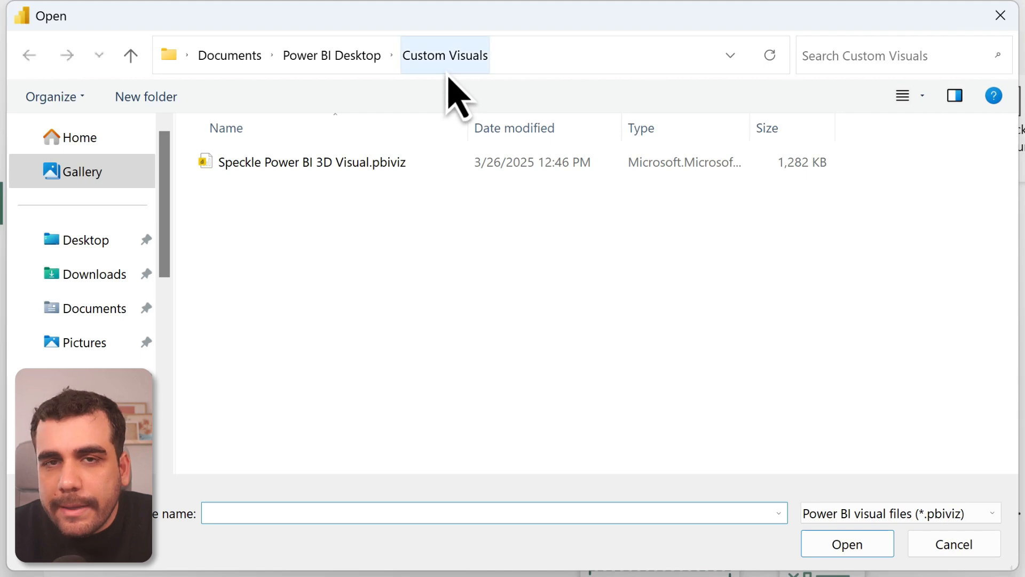
left_click(342, 168)
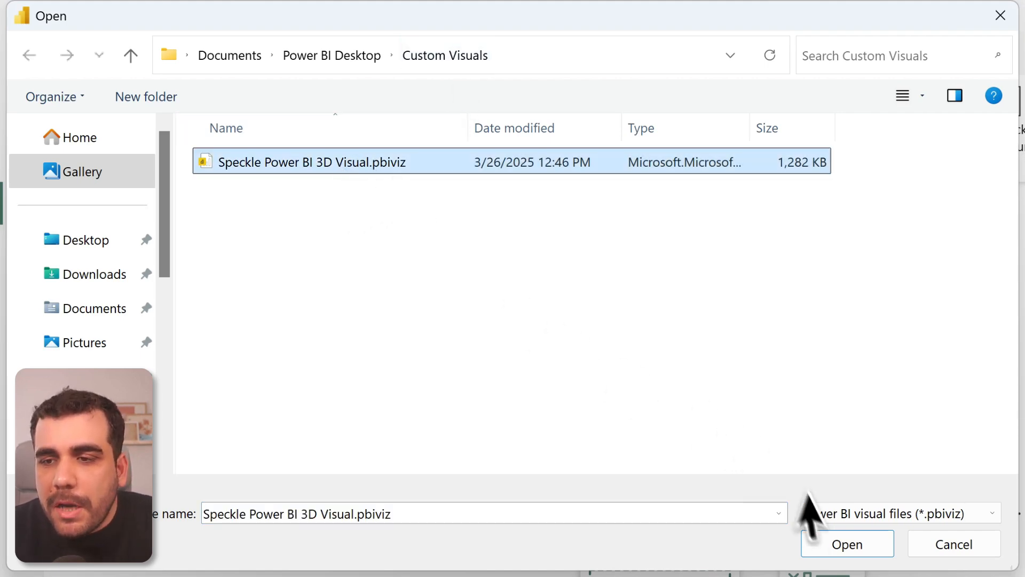
left_click(840, 553)
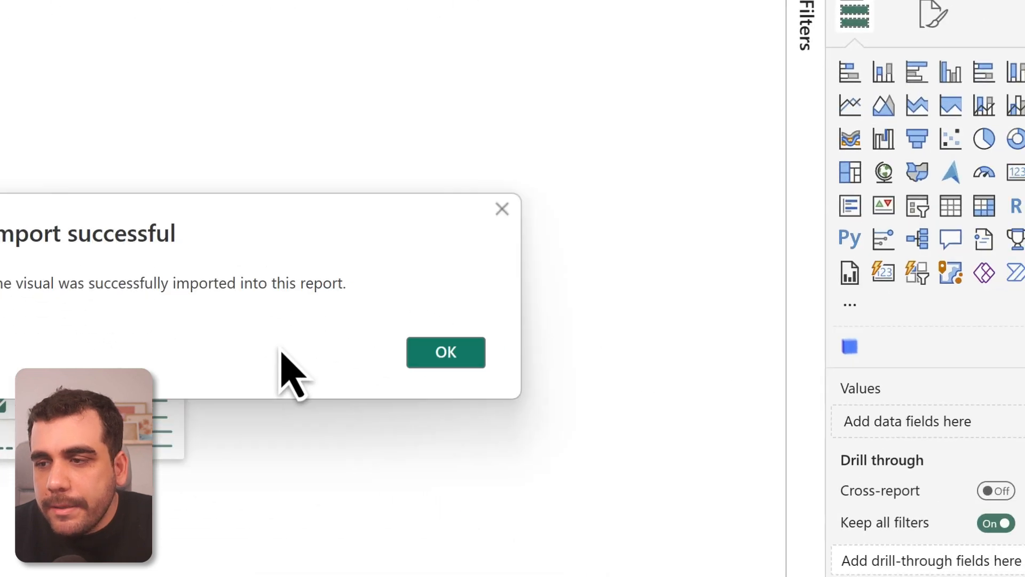
left_click(402, 357)
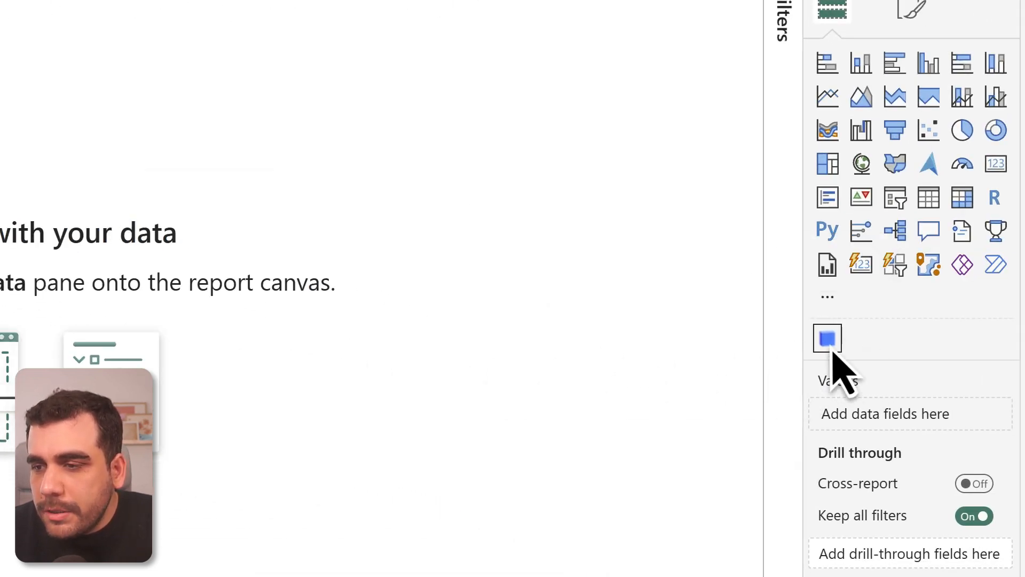
Add the Speckle visual to the report, assigning Query1's Version Object ID and Object IDs to their matching fields and Object IDs to Tooltip Data
left_click(827, 339)
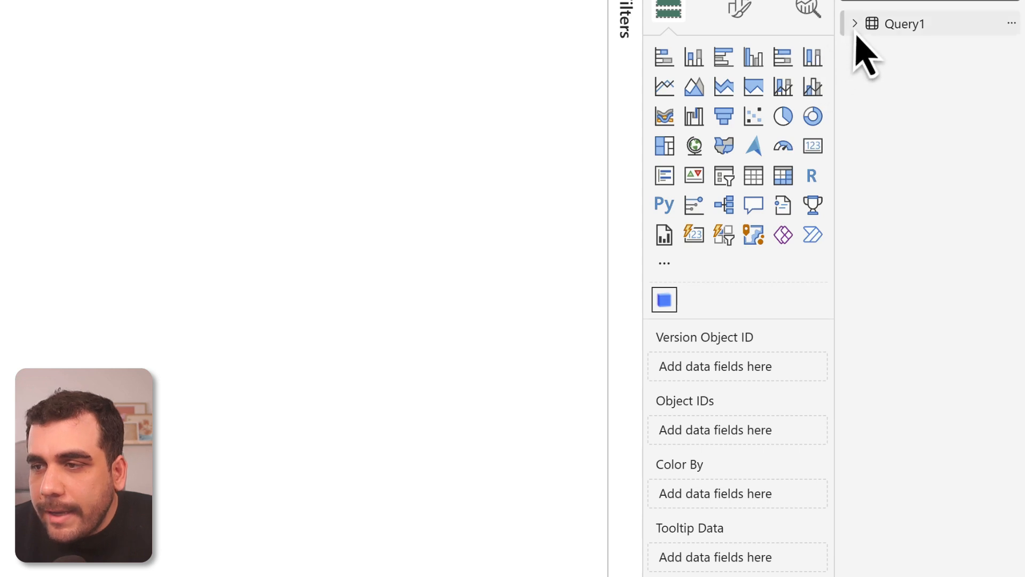
left_click(856, 24)
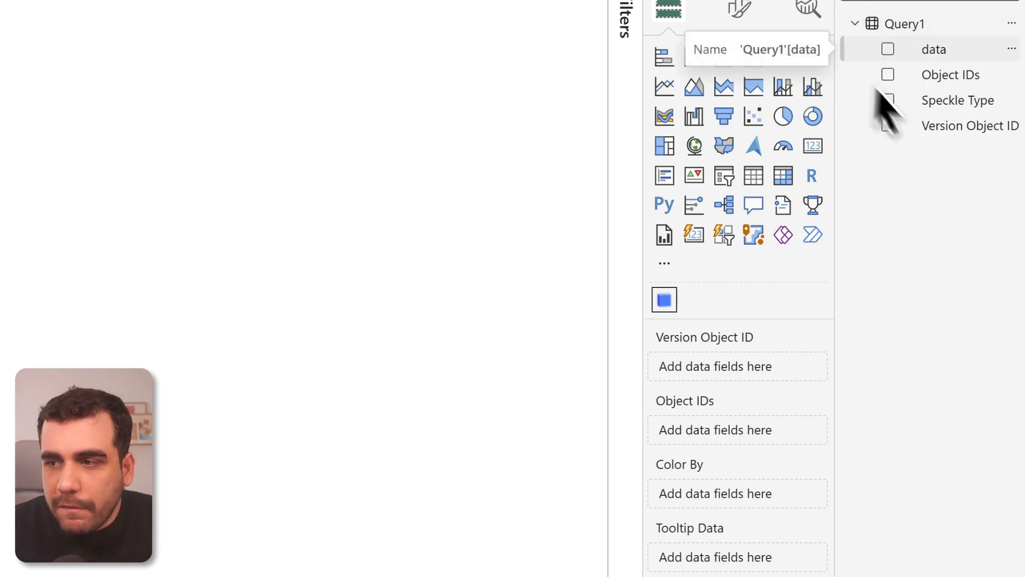
left_click_drag(955, 136, 746, 388)
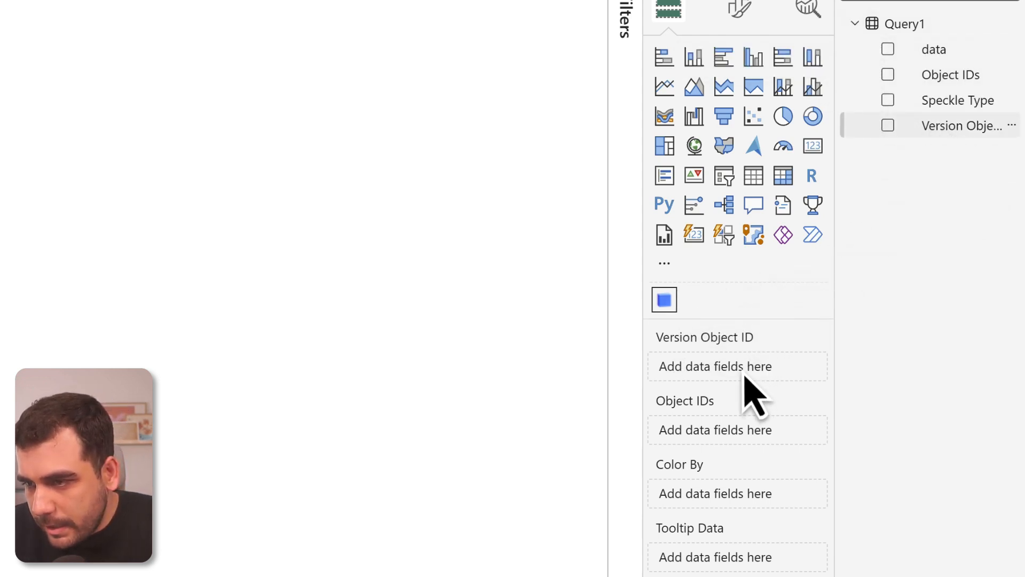
left_click_drag(941, 231, 755, 439)
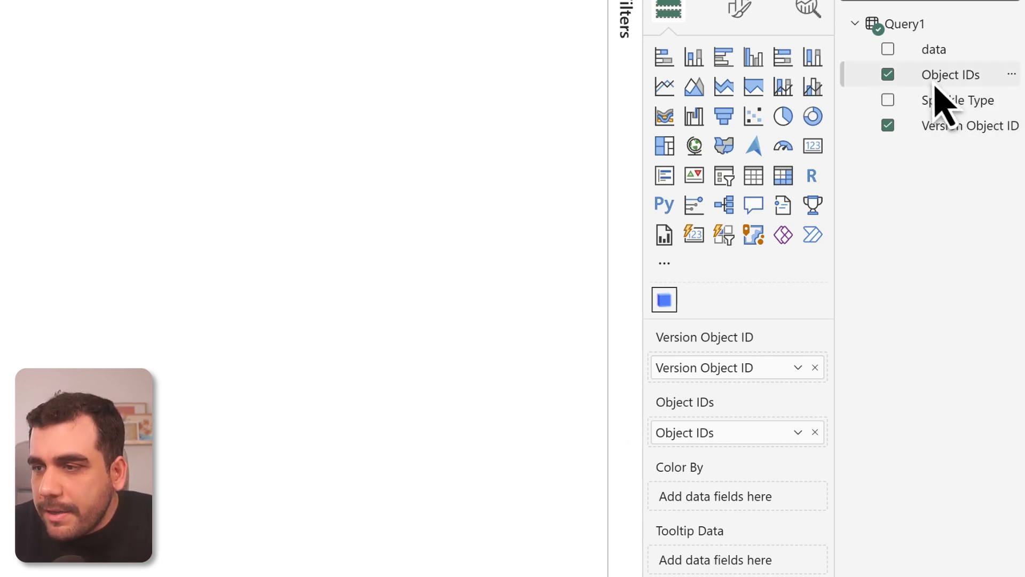
left_click_drag(935, 81, 728, 572)
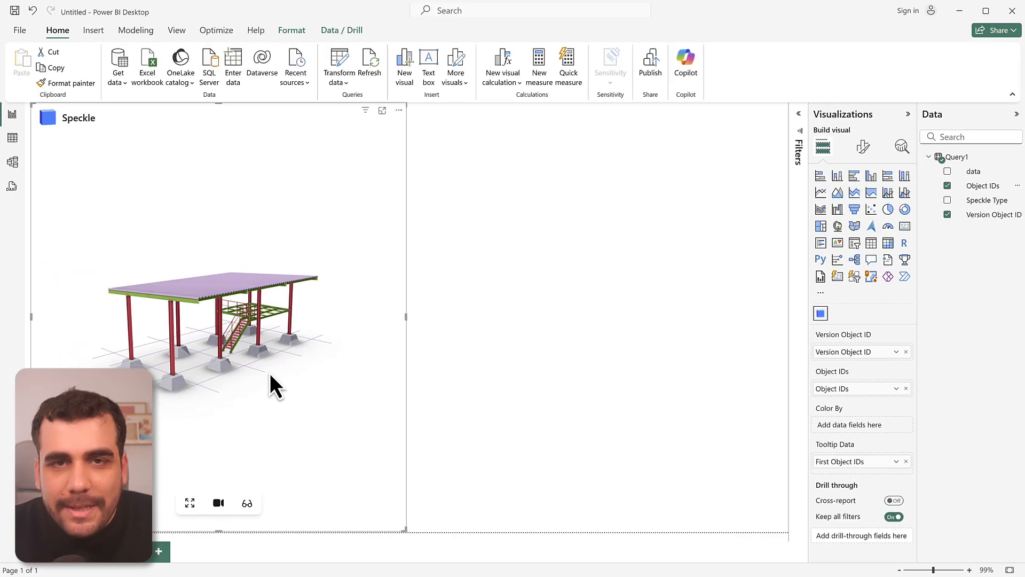
Examine the shed structure from different angles and distances in the Speckle 3D visual
scroll(203, 327, "up", 2)
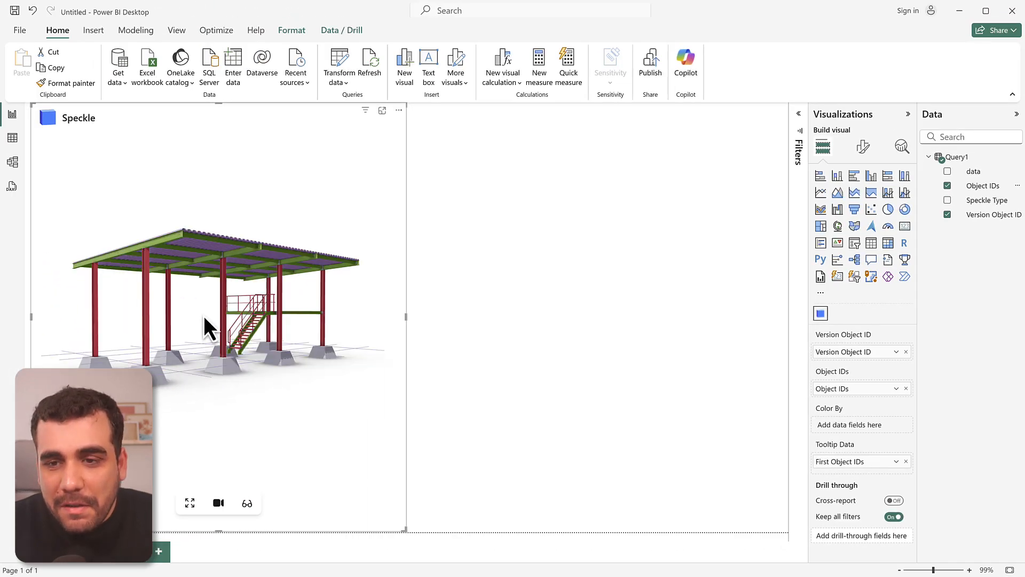
scroll(202, 330, "up", 2)
scroll(200, 331, "down", 5)
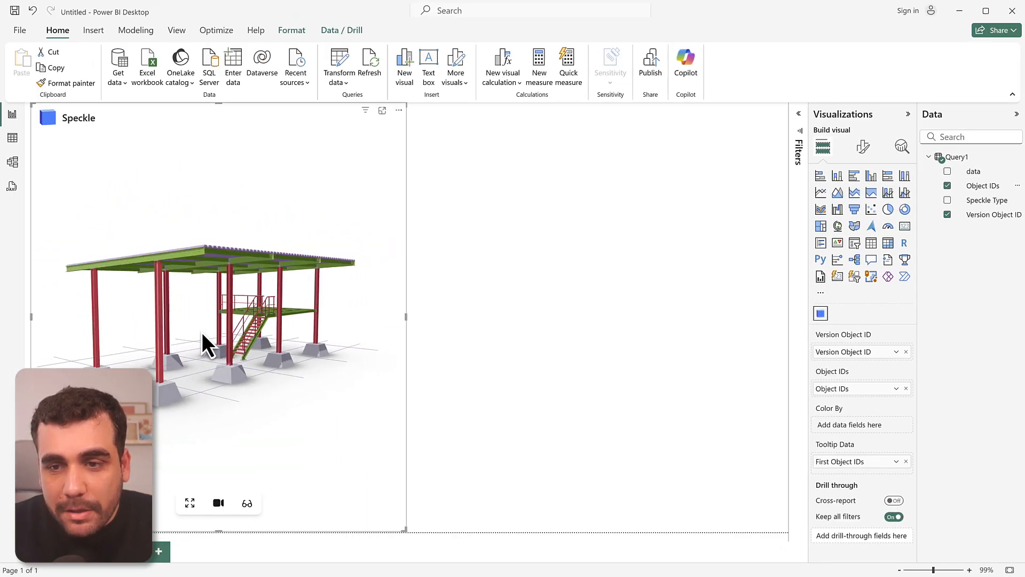
left_click_drag(201, 331, 175, 328)
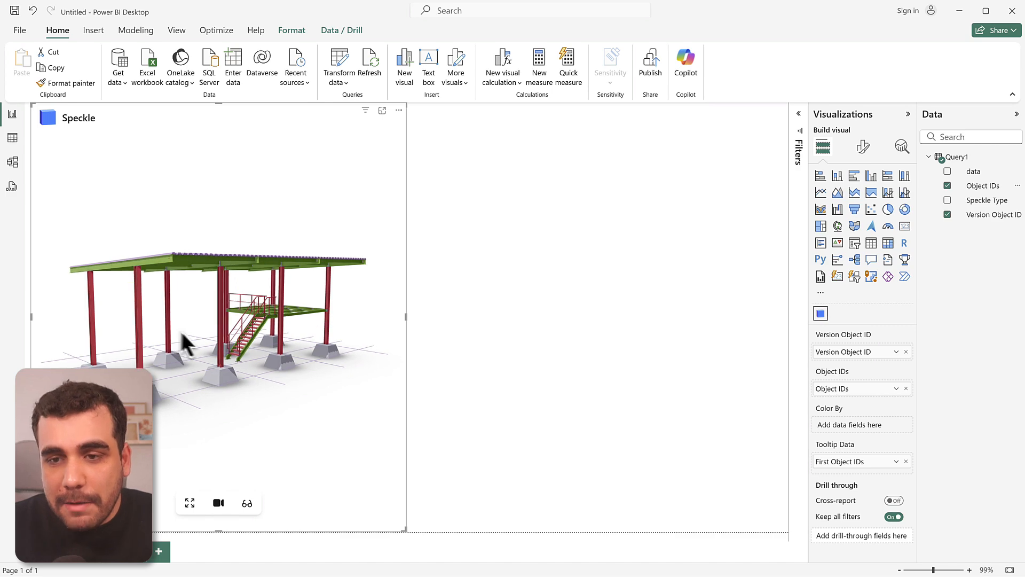
scroll(225, 316, "up", 5)
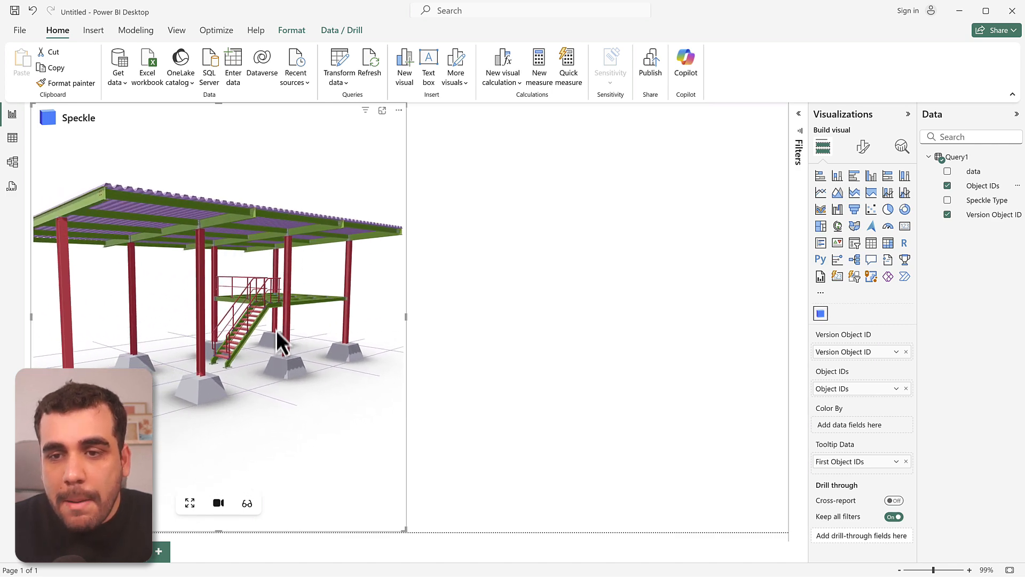
scroll(267, 337, "down", 3)
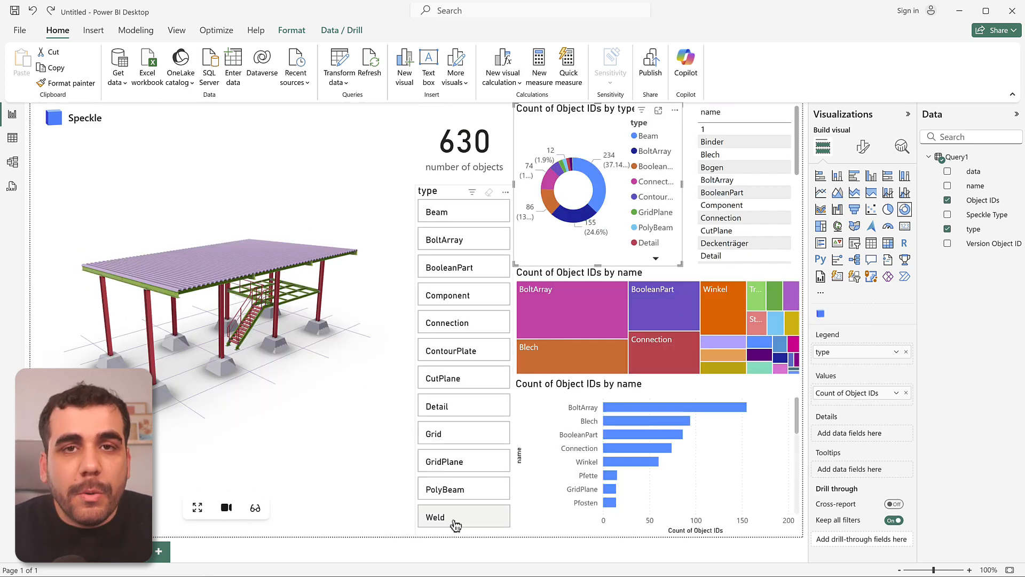
Filter the report by the Weld, Detail and Grid types in turn, and clear the type filter
left_click(455, 518)
left_click(470, 411)
left_click(460, 432)
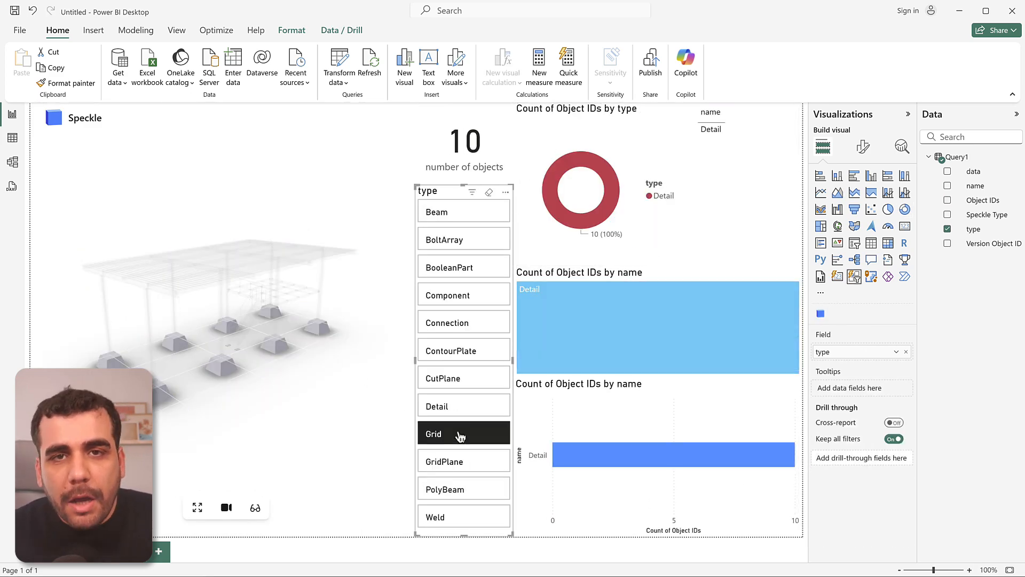
left_click(466, 434)
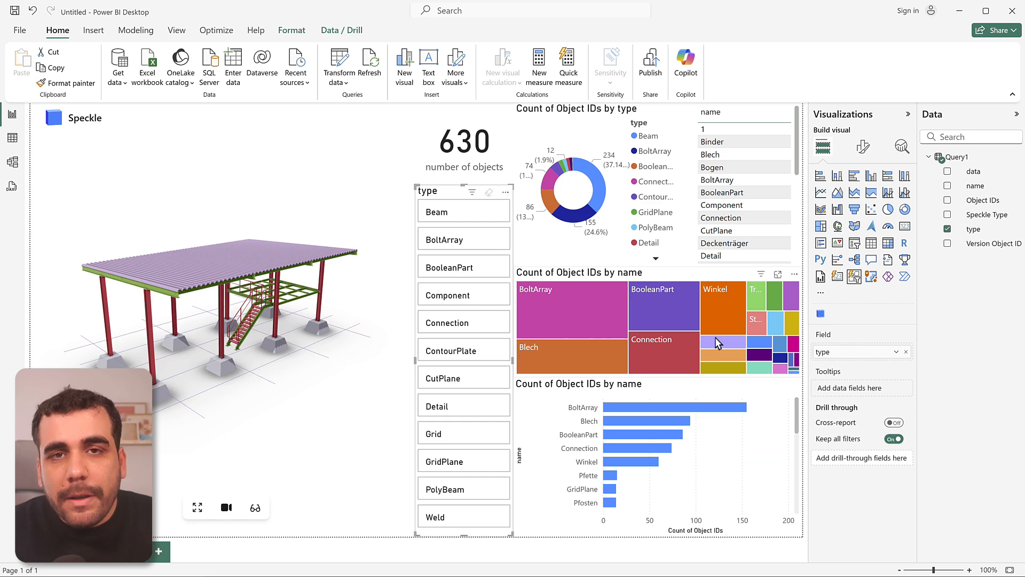
Highlight several smaller name categories in the treemap one after another, ending with Stufe, and clear the highlight
left_click(716, 339)
left_click(755, 305)
left_click(758, 324)
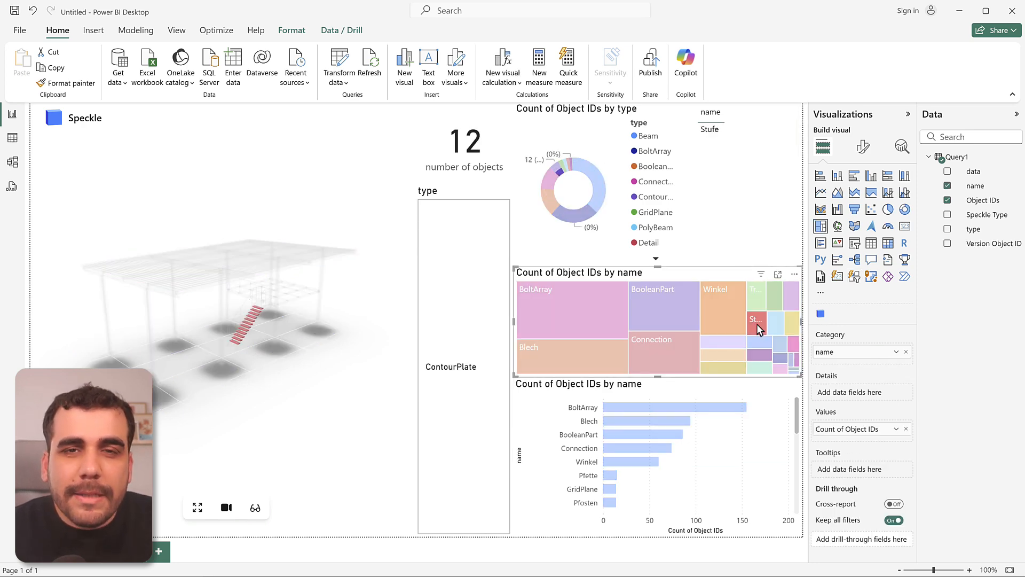
left_click(757, 323)
Cross-filter the report by selecting six column foundations together in the Speckle 3D visual
left_click(315, 450)
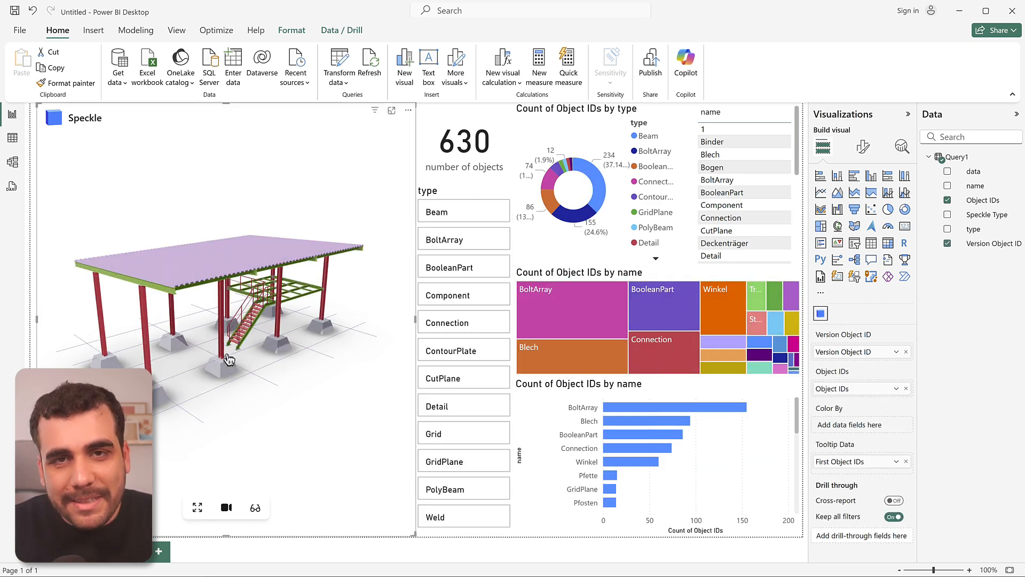
scroll(229, 359, "up", 3)
left_click(223, 373)
left_click(104, 416, "ctrl")
left_click(155, 340, "ctrl")
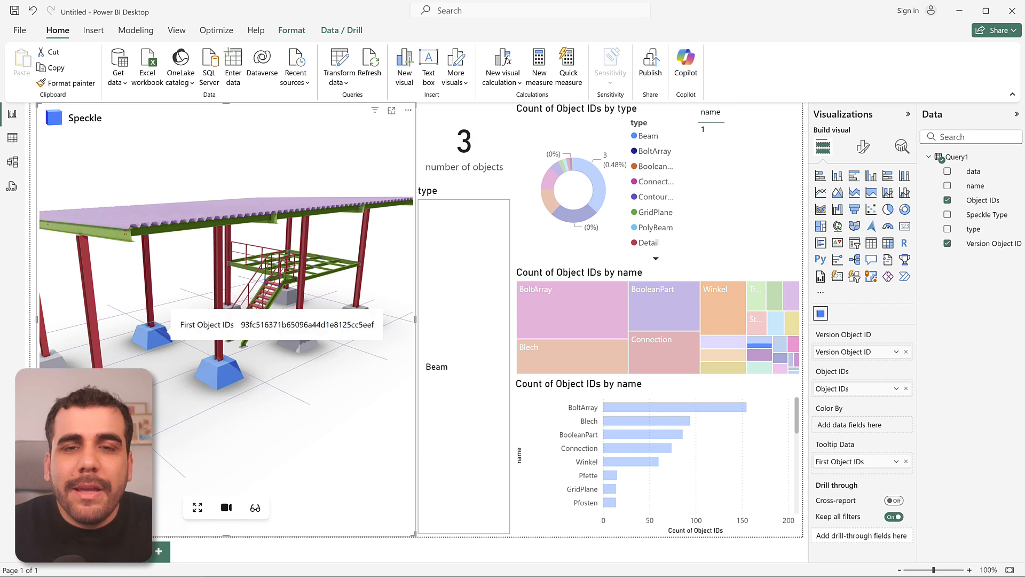
left_click(304, 348, "ctrl")
left_click(323, 330, "ctrl")
left_click(350, 319, "ctrl")
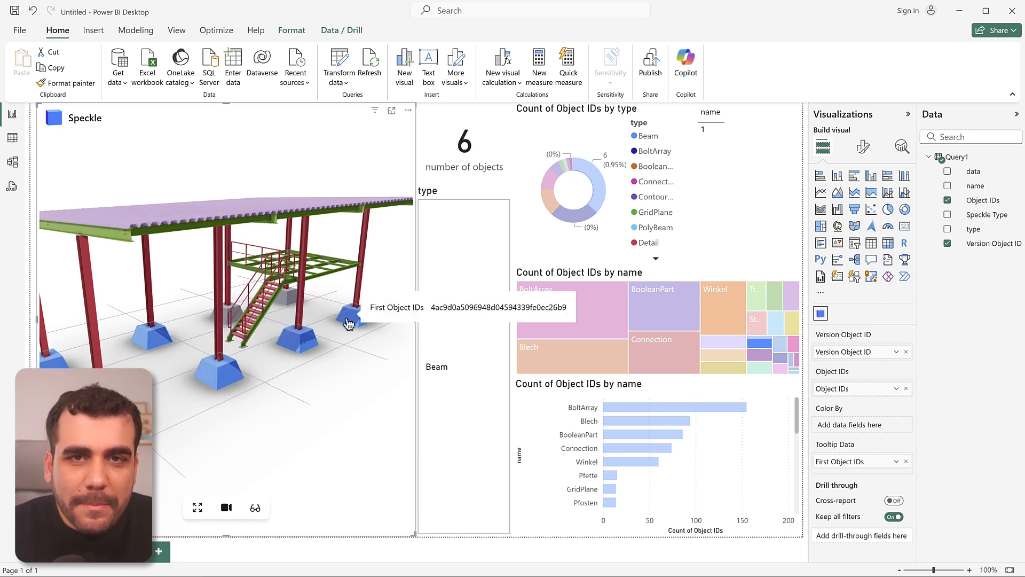
left_click(359, 390)
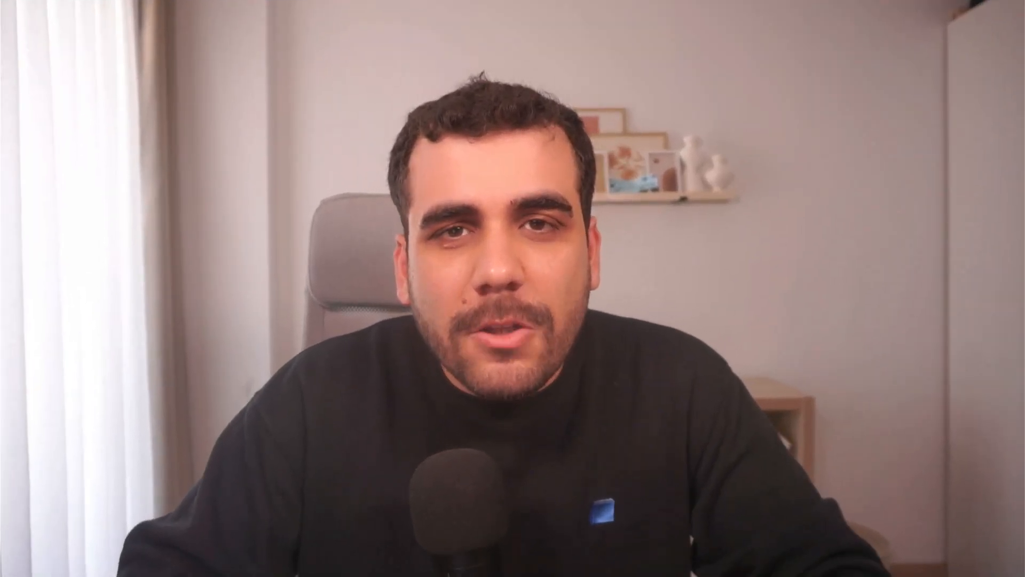